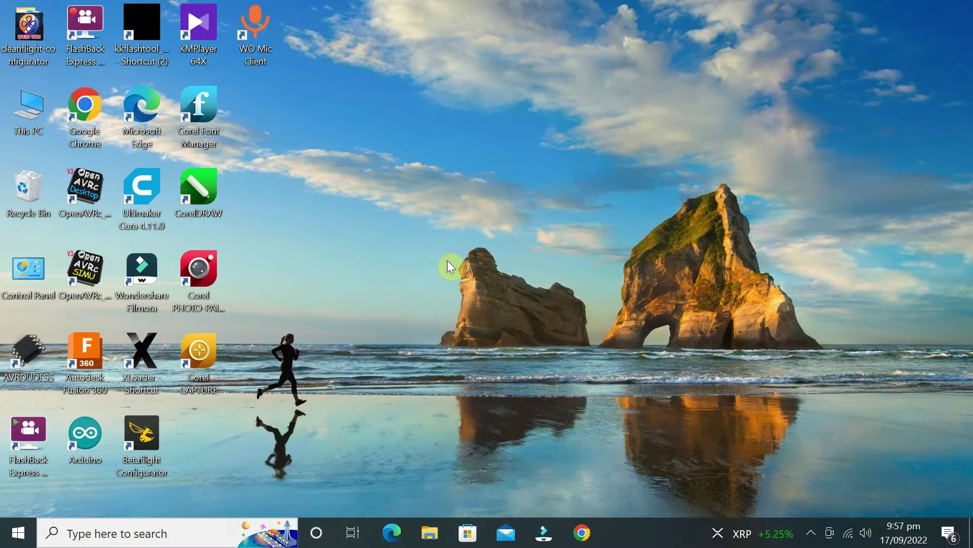
- Open Google Chrome and search Google for "Inav configurator"
click(583, 541)
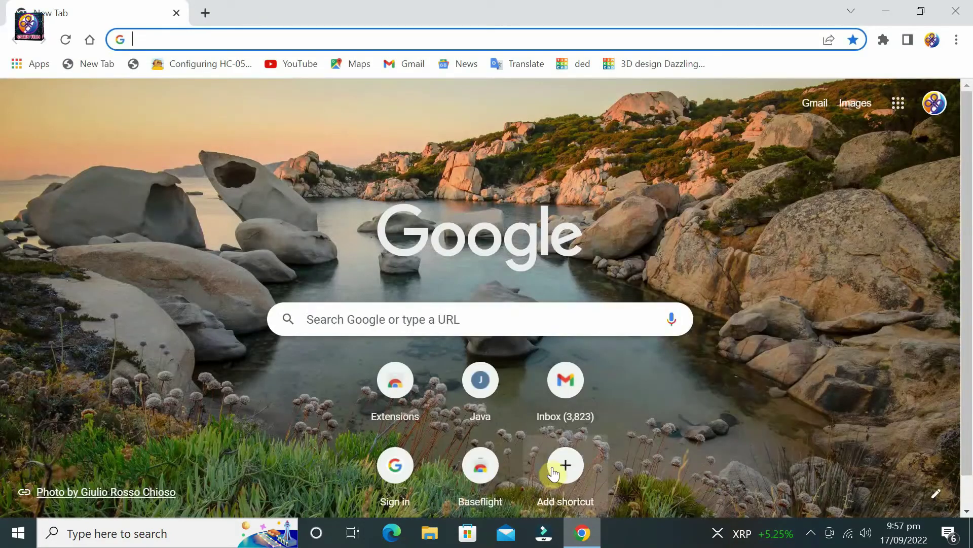
click(513, 318)
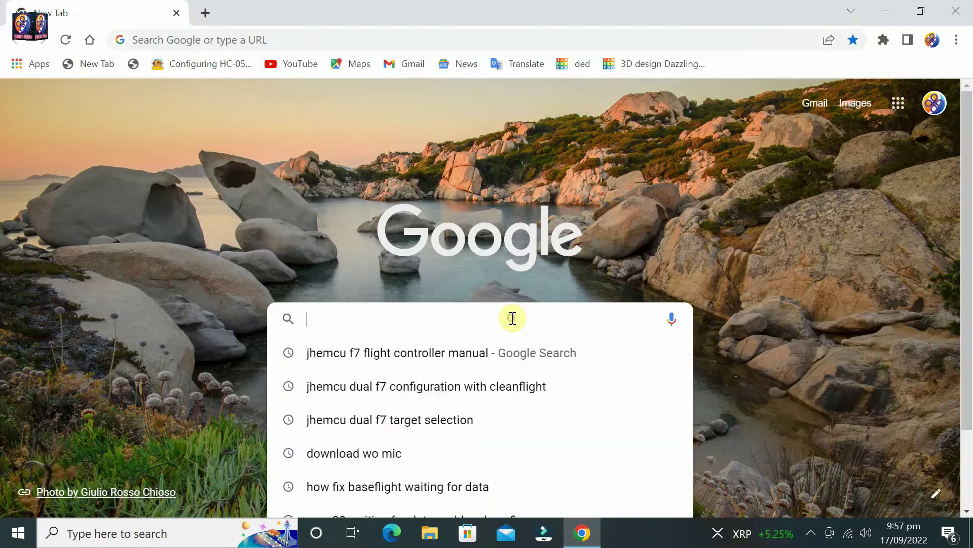
text(I)
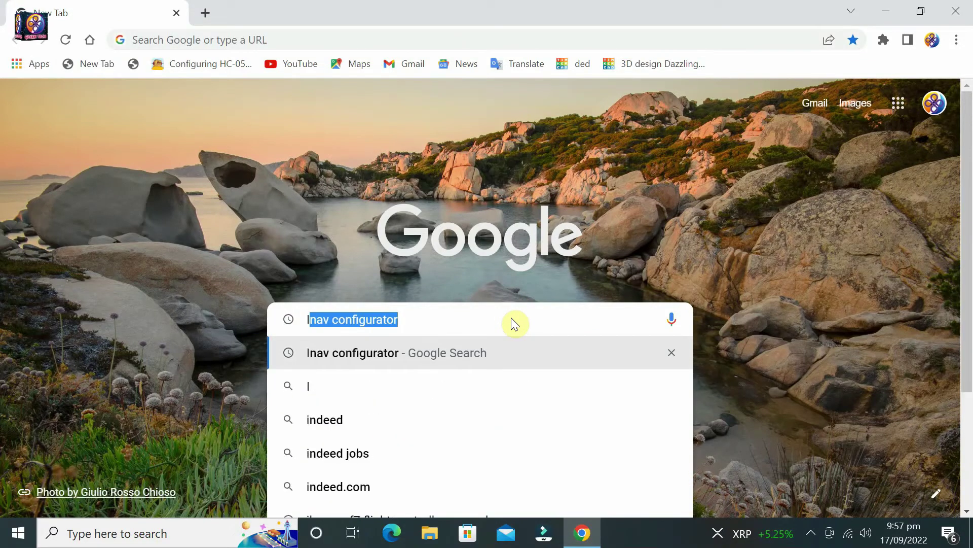
text(NAV CONFI)
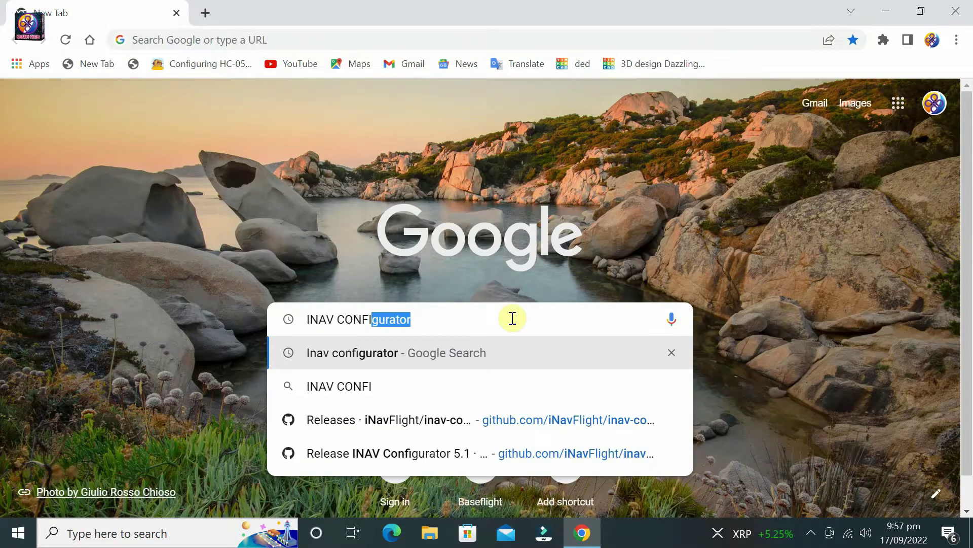
text(GURATOR)
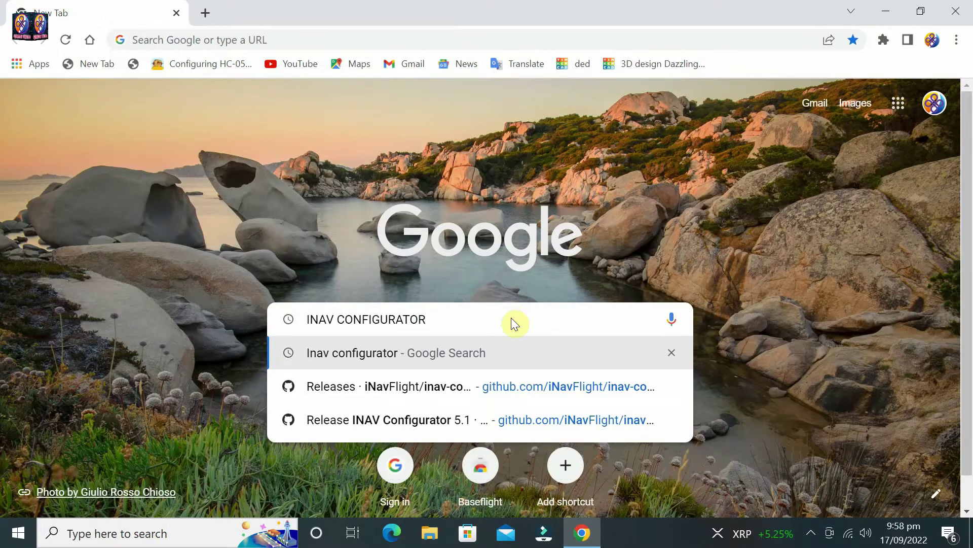
key(Return)
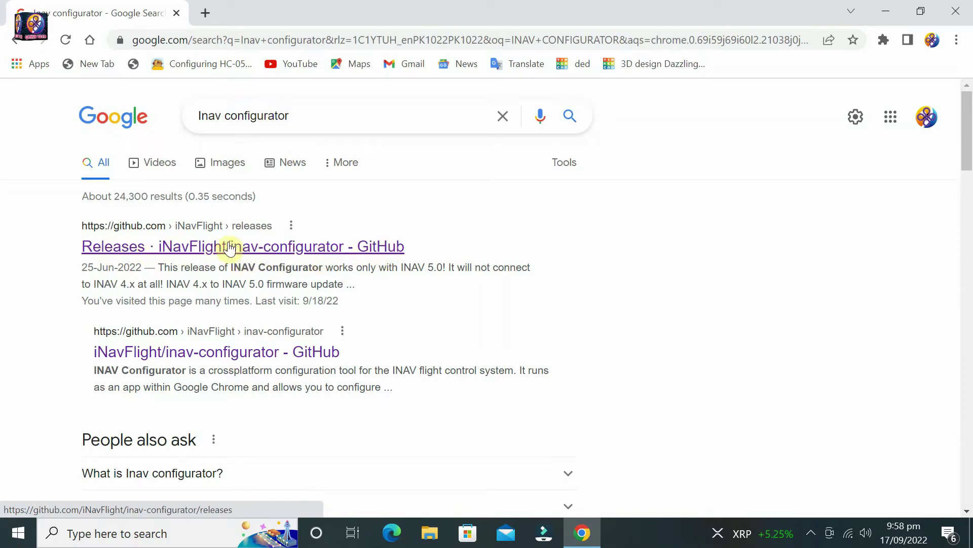
- Open the INAV Configurator 5.1 release on the iNavFlight GitHub releases page and download INAV-Configurator_win64_5.1.0.zip
click(214, 248)
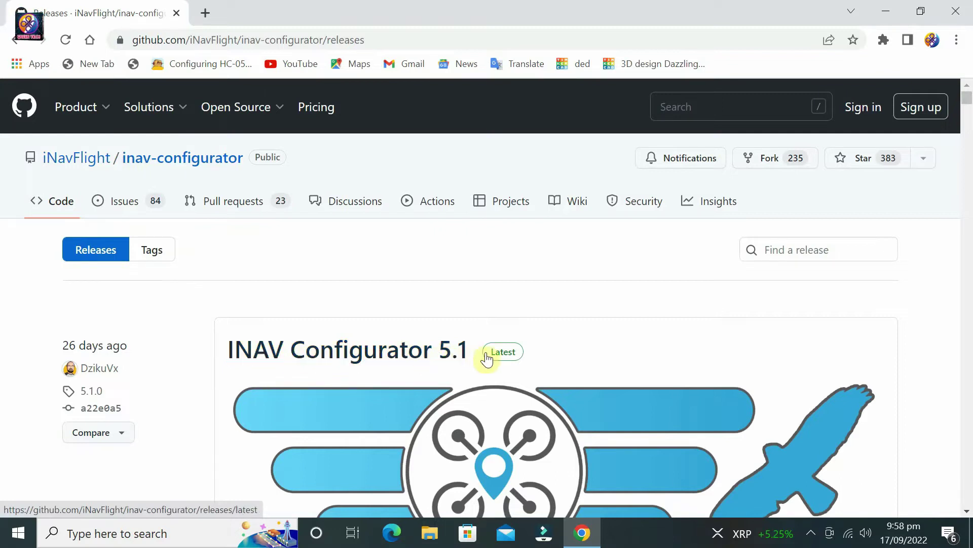
click(343, 355)
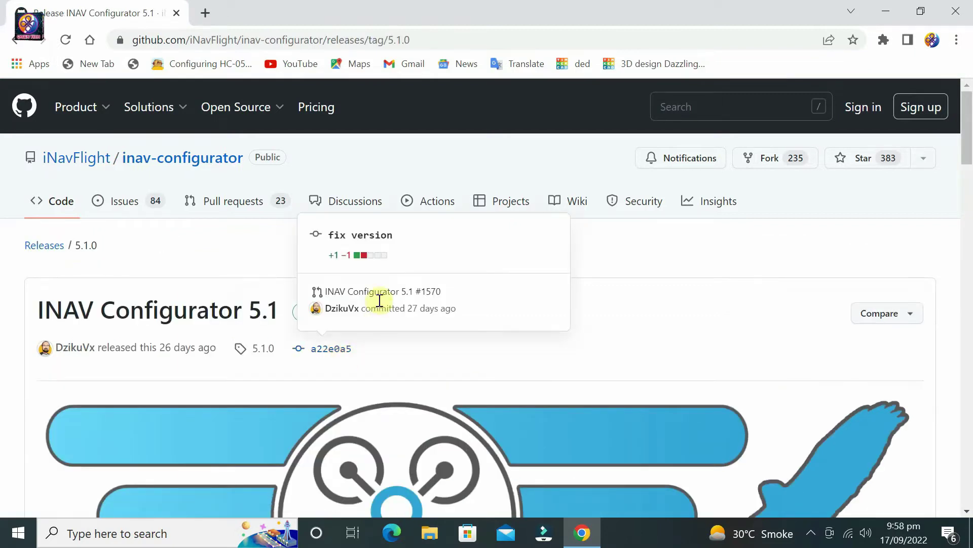
scroll(446, 362, down, 10)
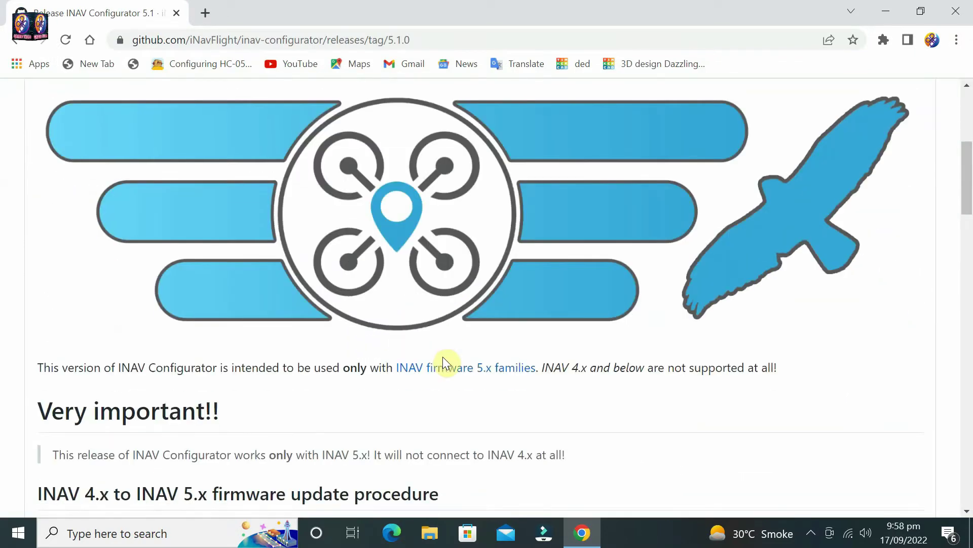
scroll(446, 362, down, 15)
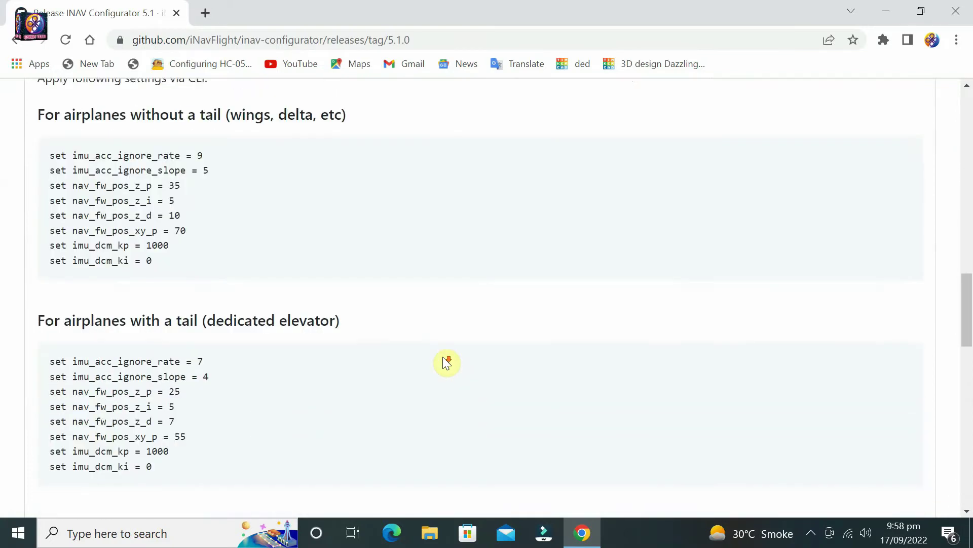
scroll(447, 363, down, 15)
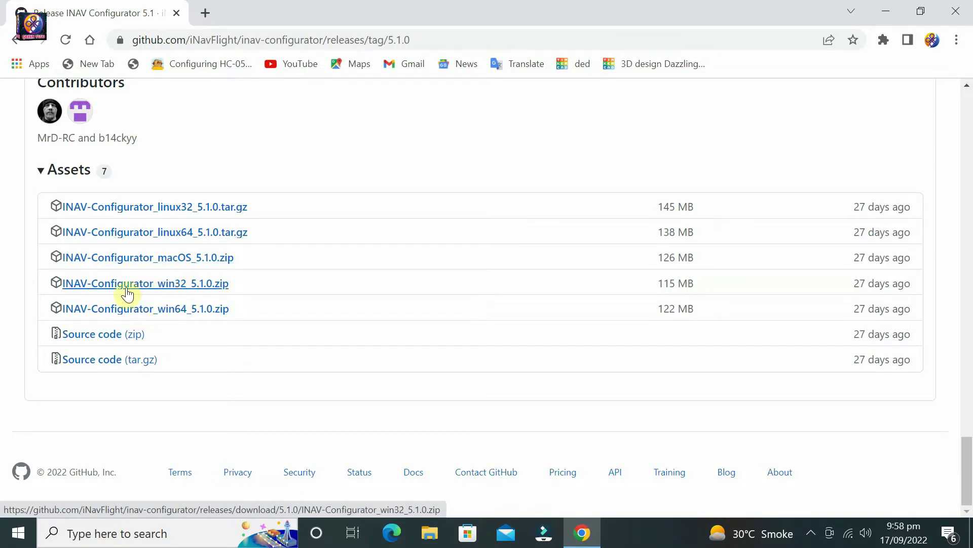
click(154, 311)
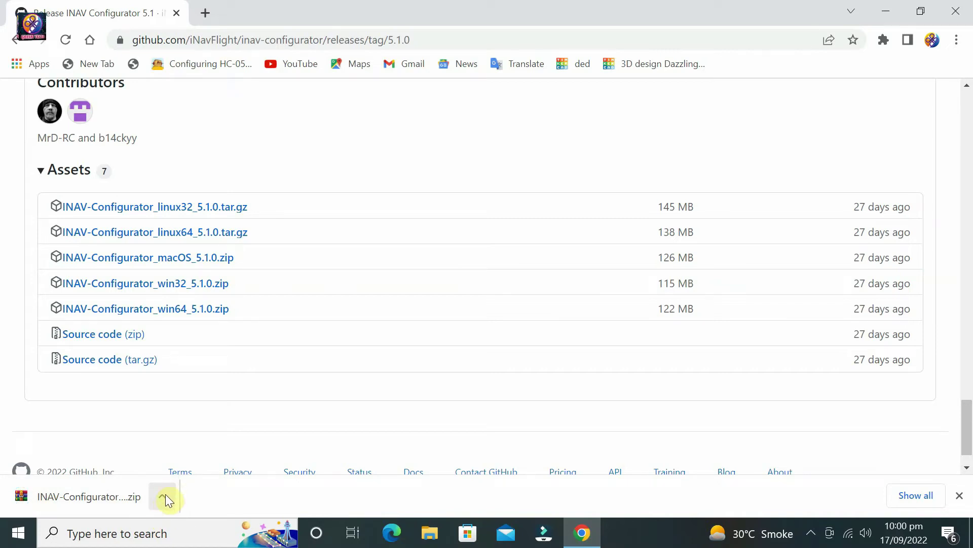
- Show the downloaded INAV-Configurator_win64_5.1.0 archive in its folder, copy it, and return to the desktop
click(165, 494)
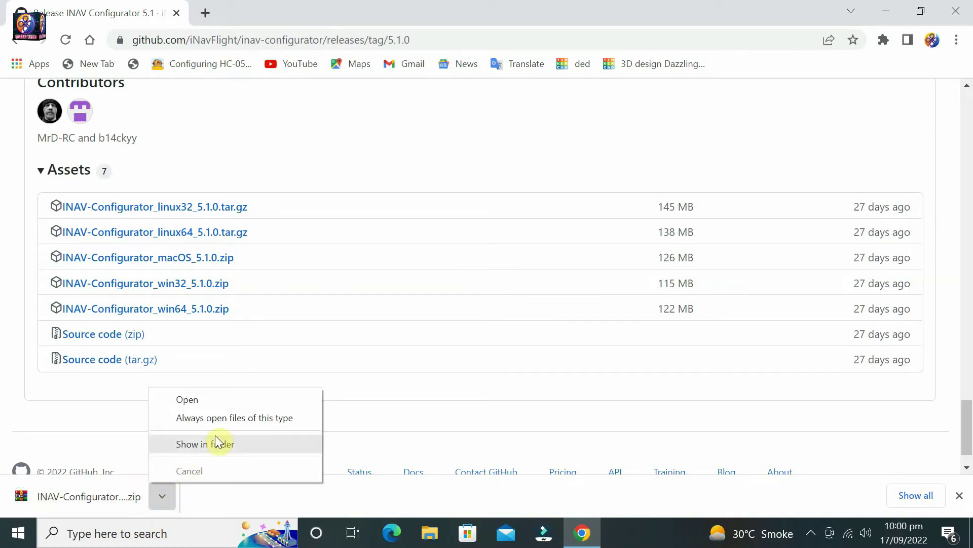
click(215, 445)
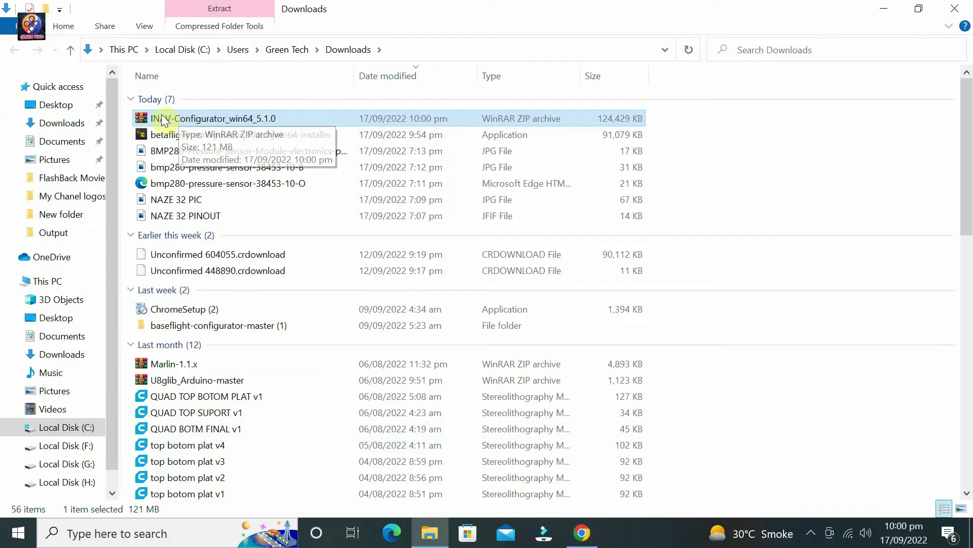
right_click(223, 117)
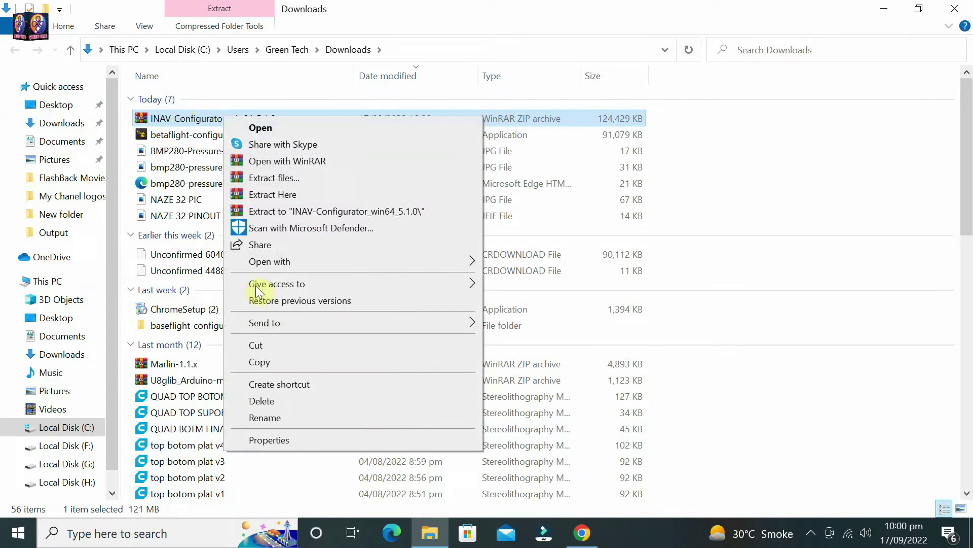
click(281, 362)
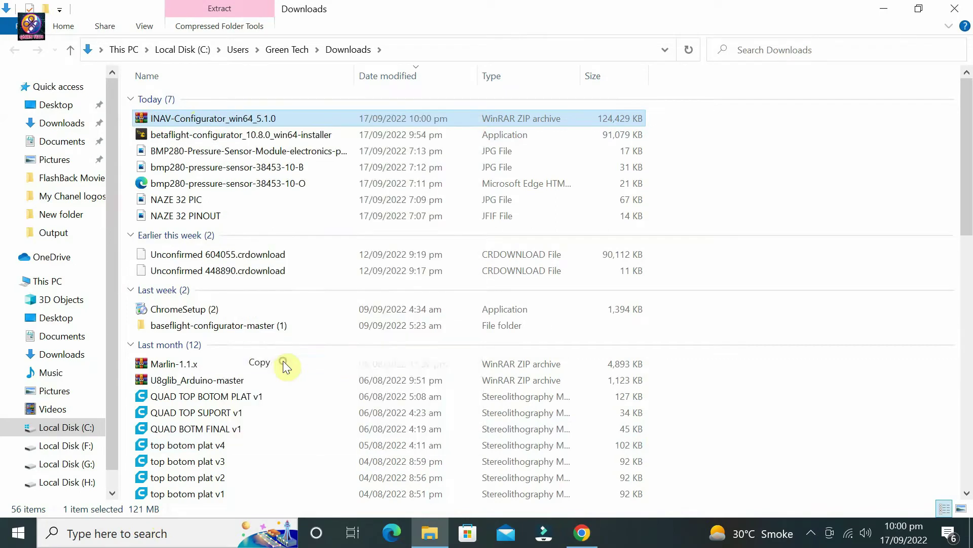
click(954, 9)
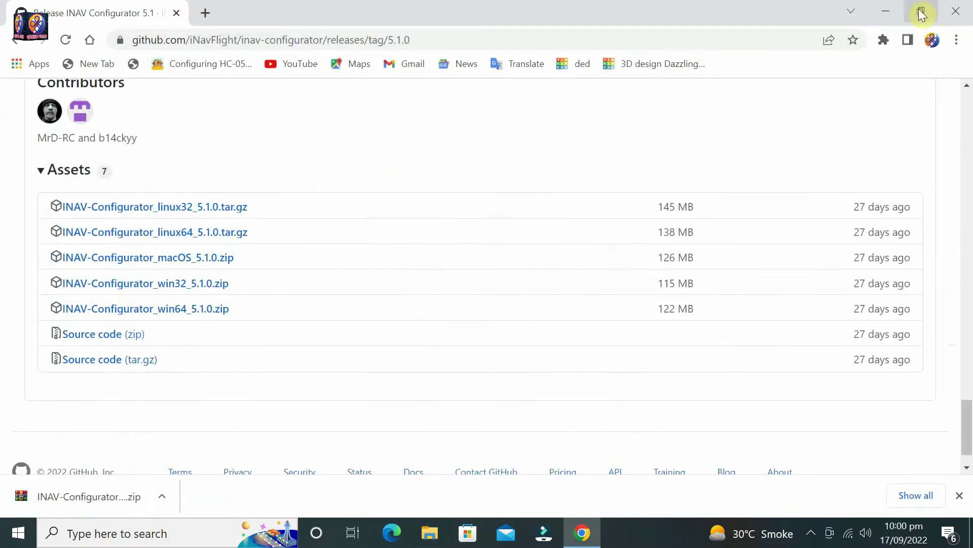
click(885, 13)
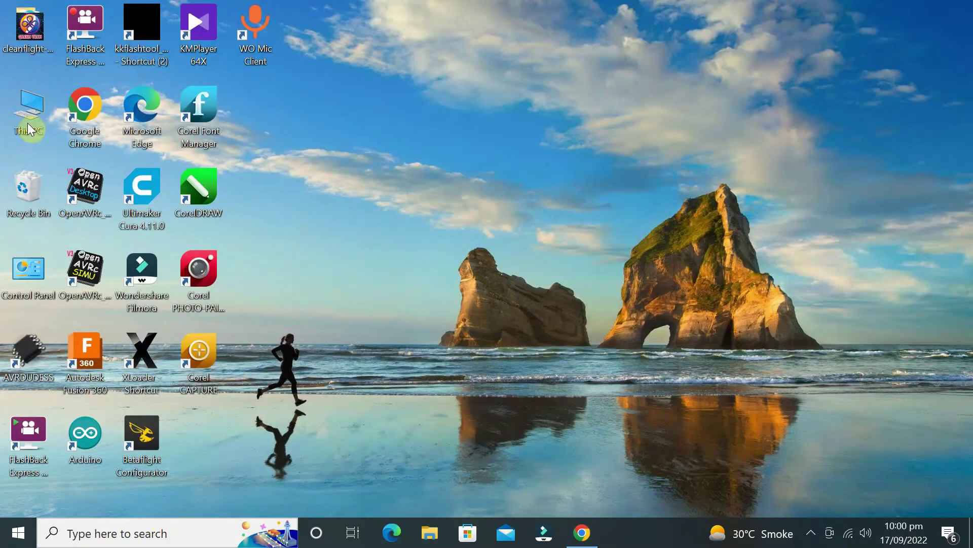
- Create a folder named INAV in Program Files on Local Disk (C:)
double_click(28, 105)
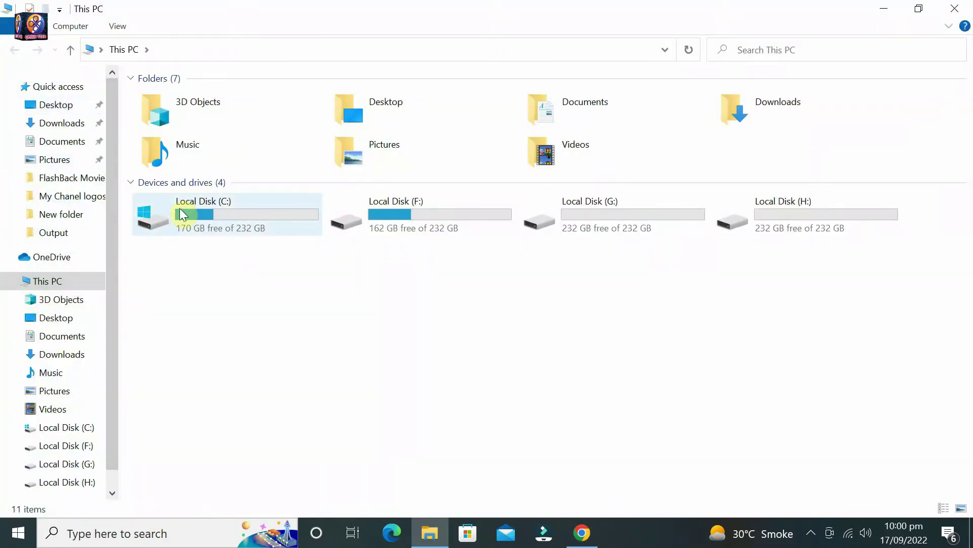
double_click(179, 208)
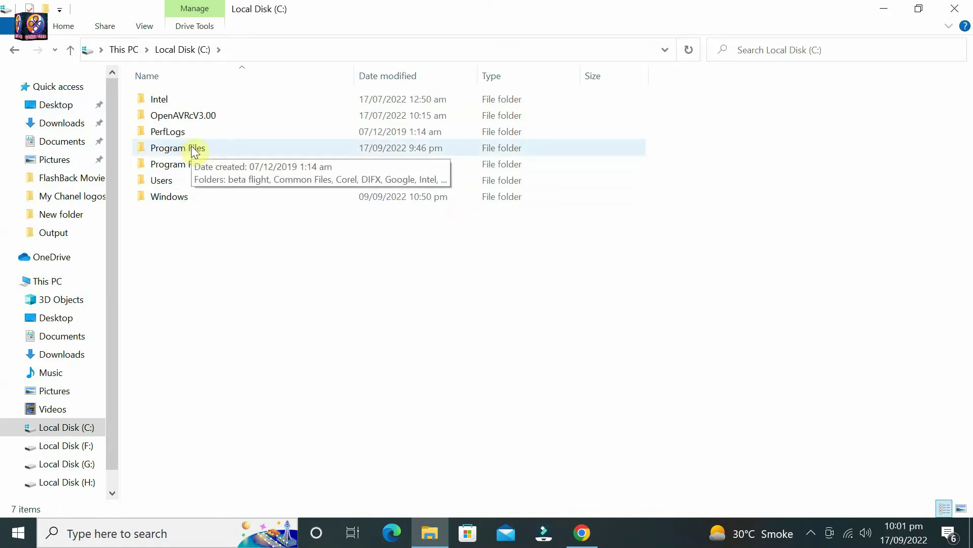
double_click(193, 148)
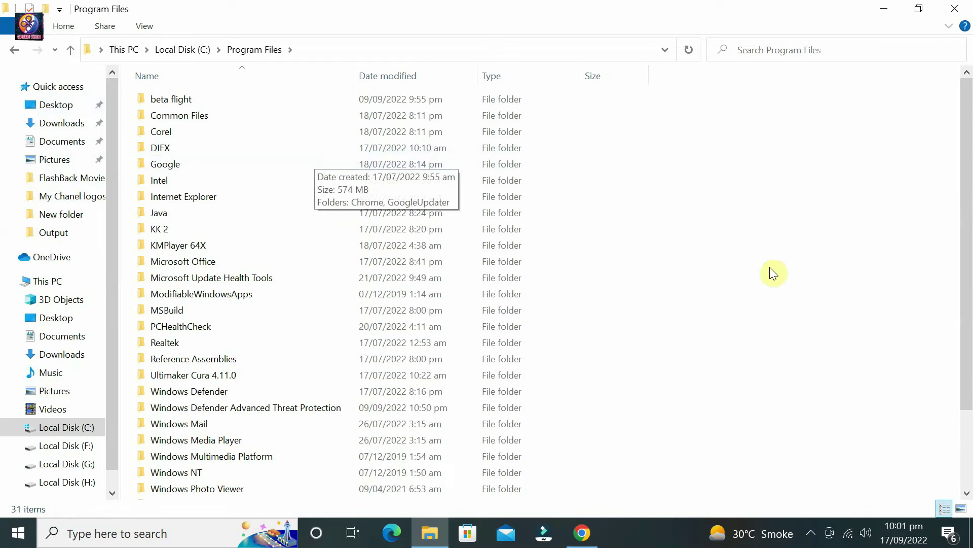
right_click(722, 264)
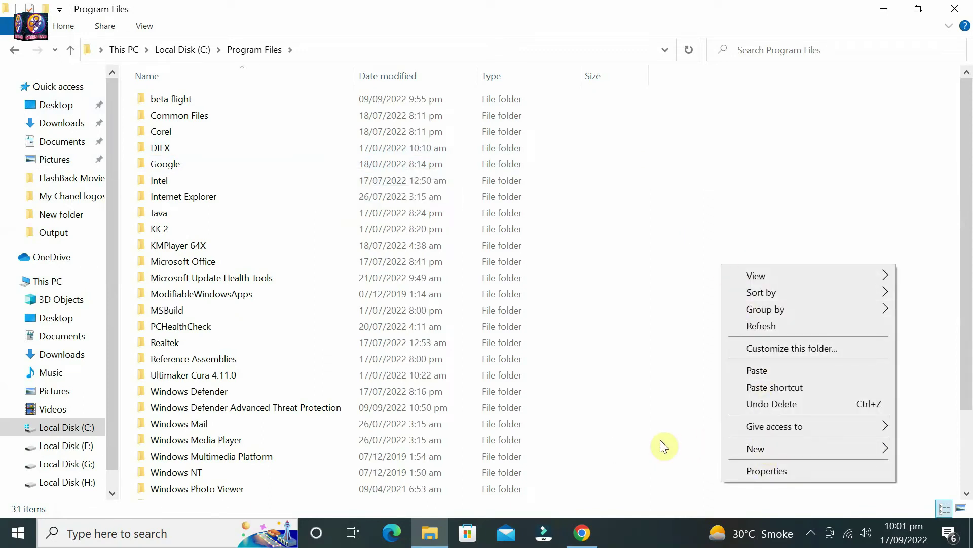
mouse_move(745, 447)
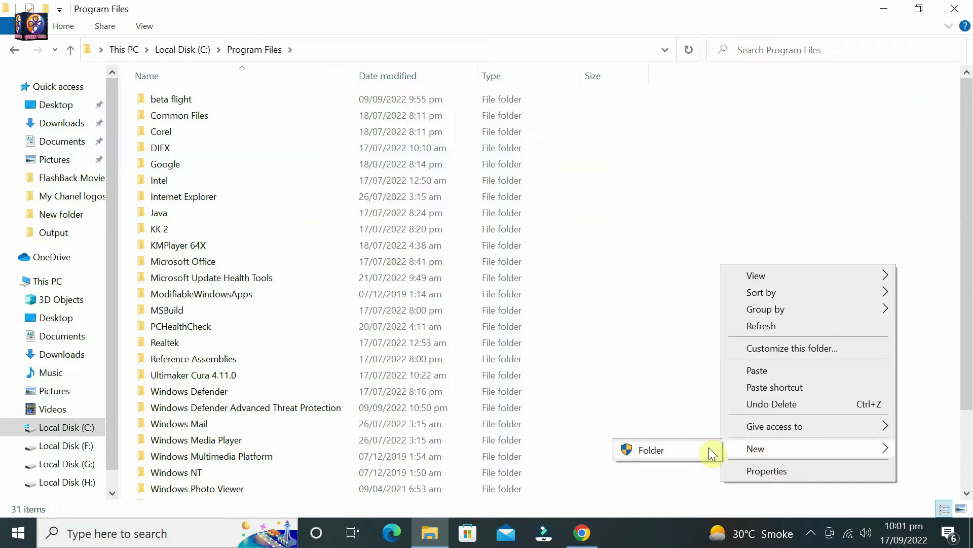
click(676, 448)
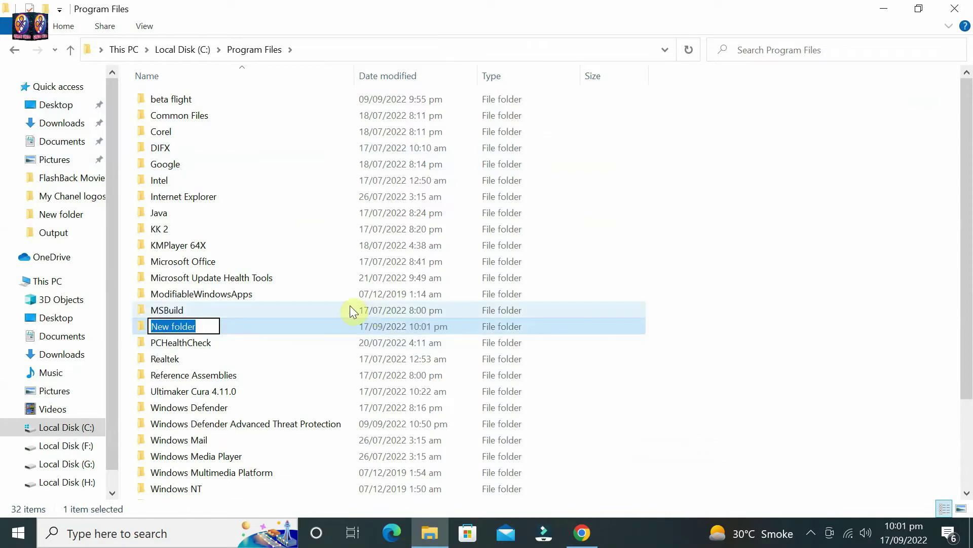
key(BackSpace)
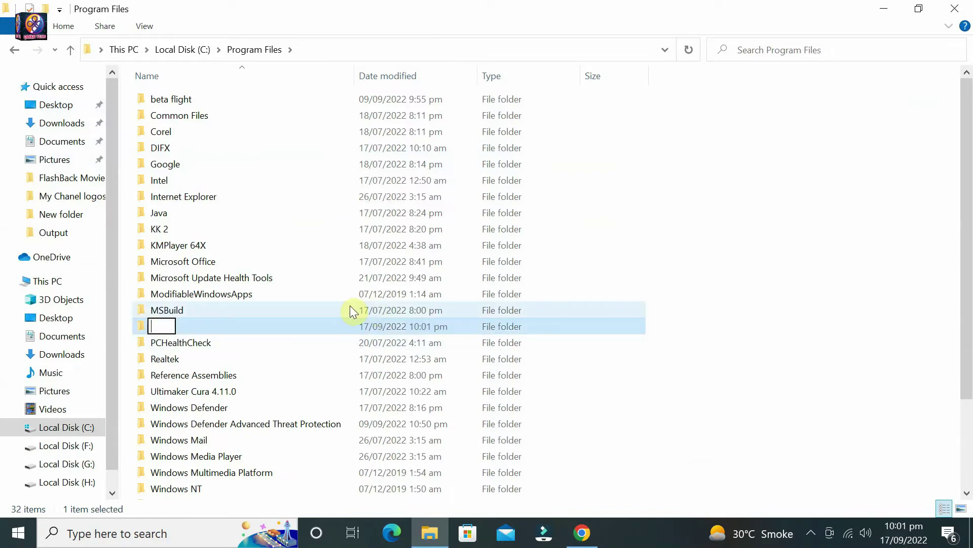
text(INAV)
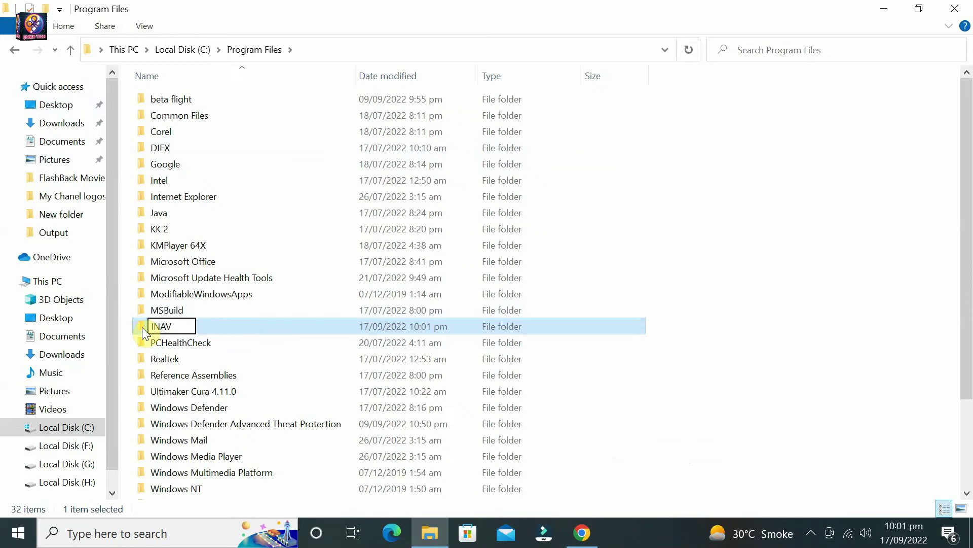
key(Return)
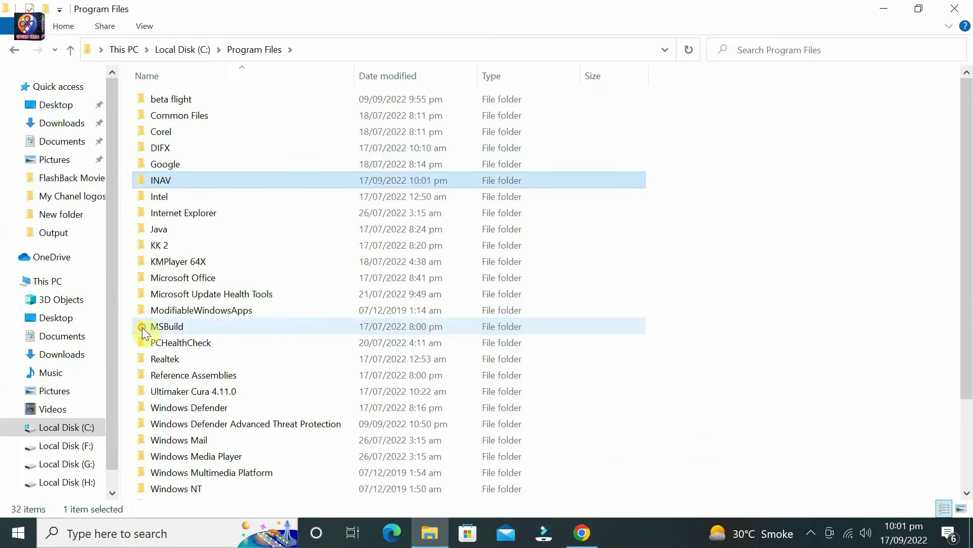
- Paste the copied archive into the INAV folder, granting the required administrator permission
double_click(142, 179)
right_click(175, 146)
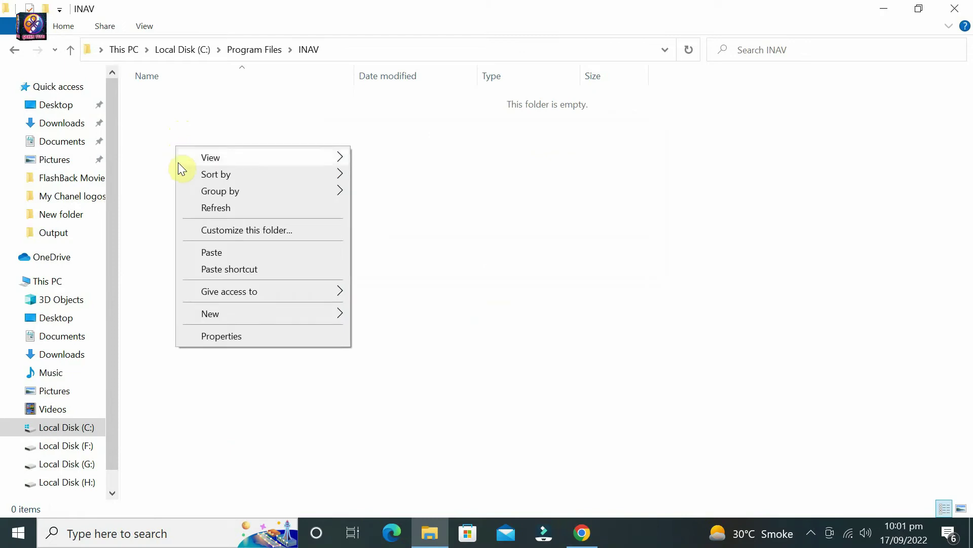
click(213, 253)
click(443, 219)
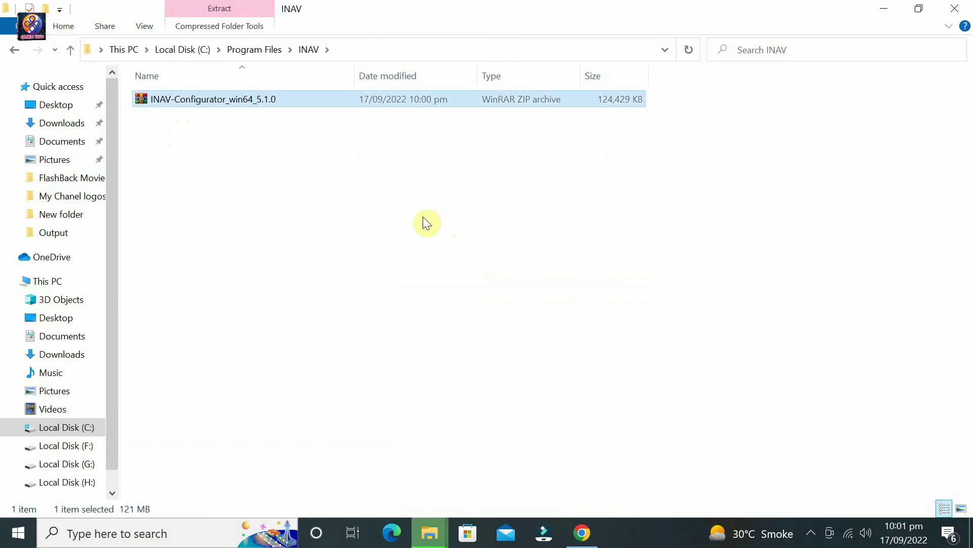
- Extract the archive to C:\Program Files\INAV\INAV-Configurator_win64_5.1.0 and delete the zip copy from the INAV folder
right_click(152, 101)
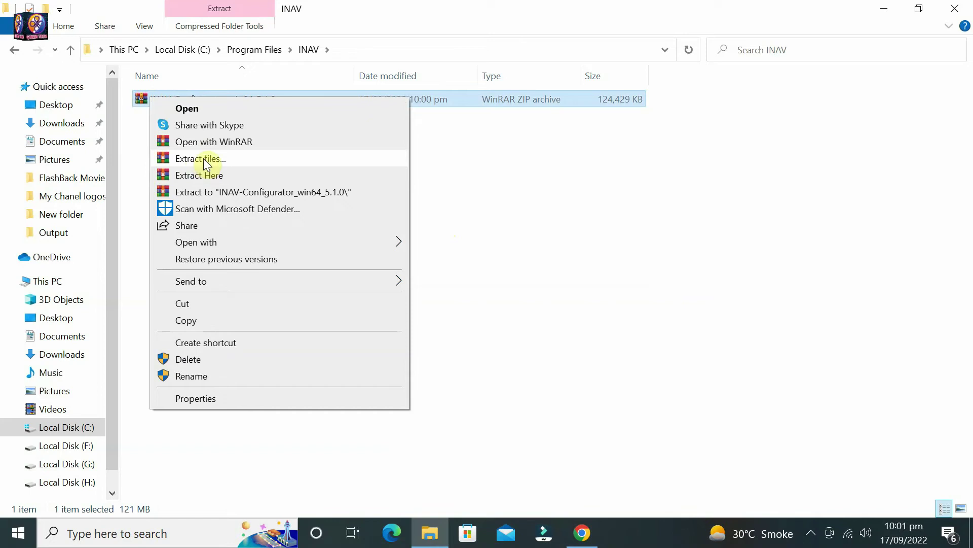
click(203, 160)
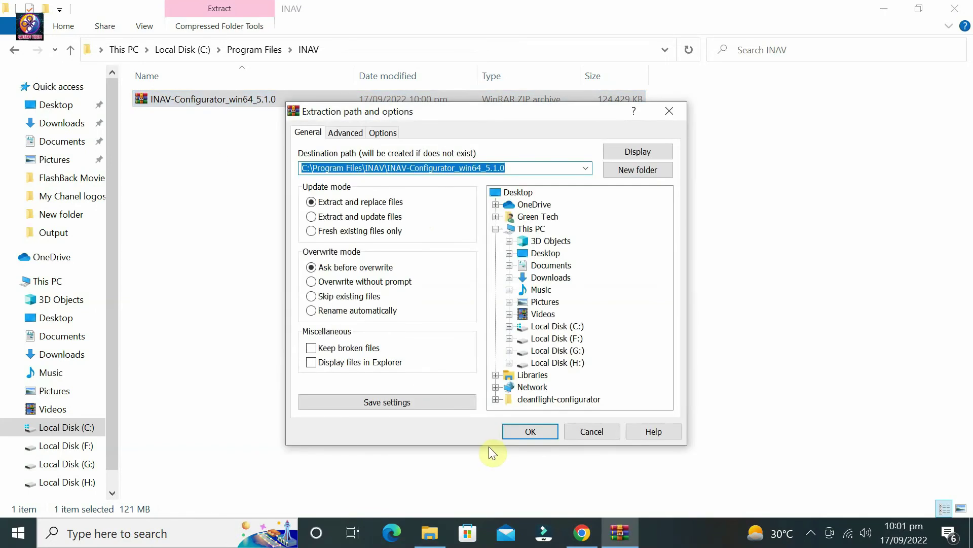
click(520, 428)
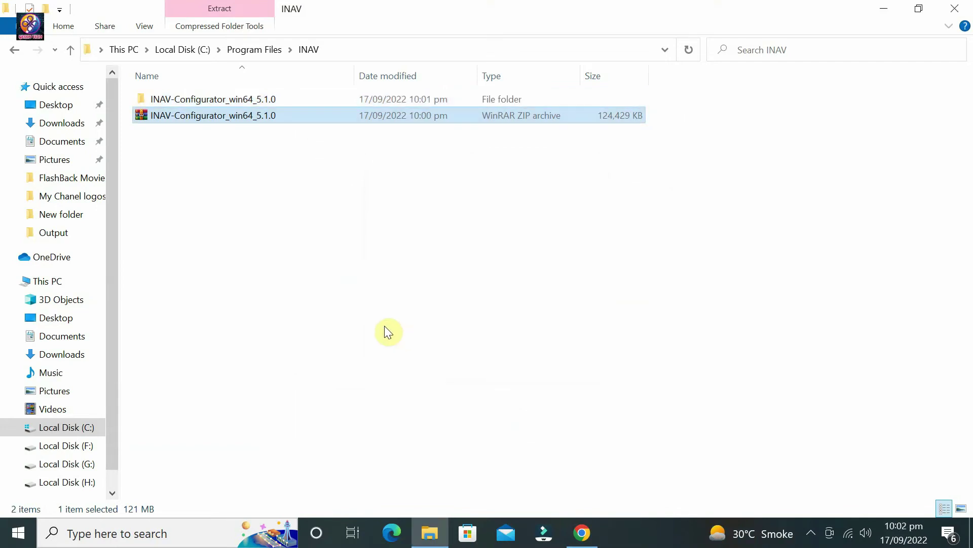
right_click(161, 116)
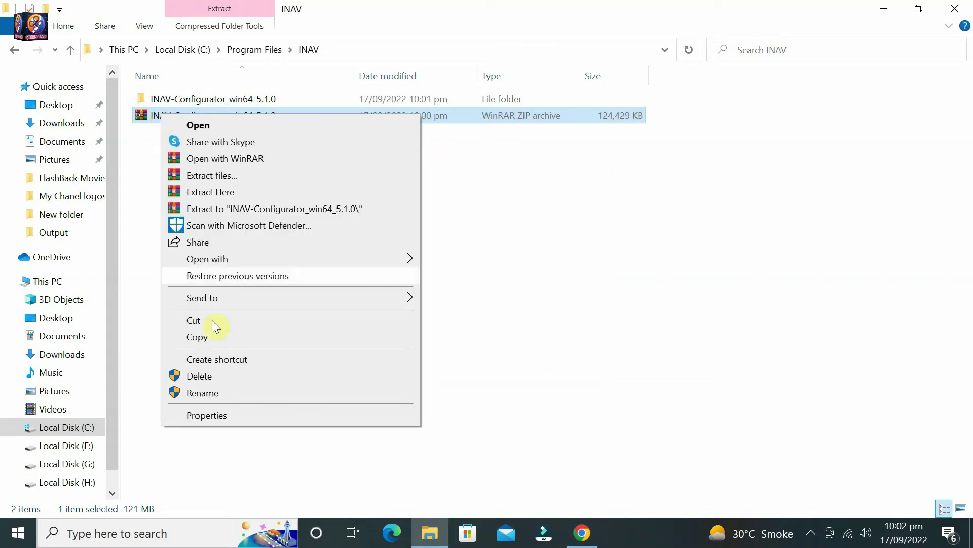
click(199, 376)
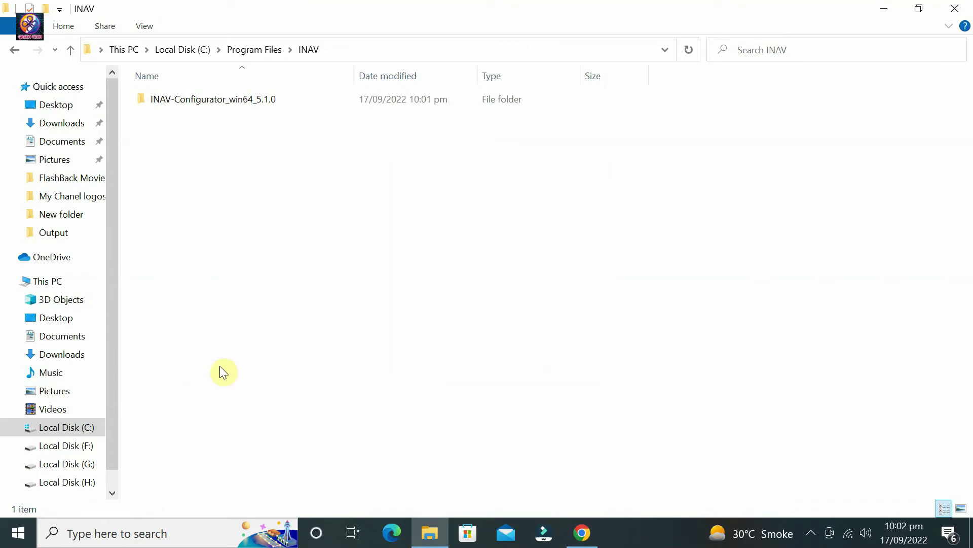
- Create a desktop shortcut for the inav-configurator application in the extracted INAV Configurator folder
double_click(179, 100)
double_click(175, 99)
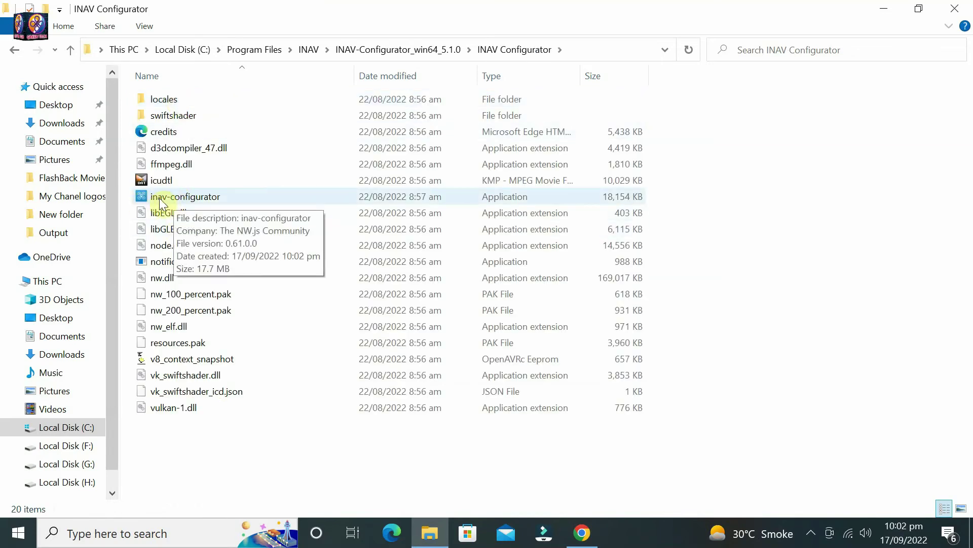
right_click(192, 199)
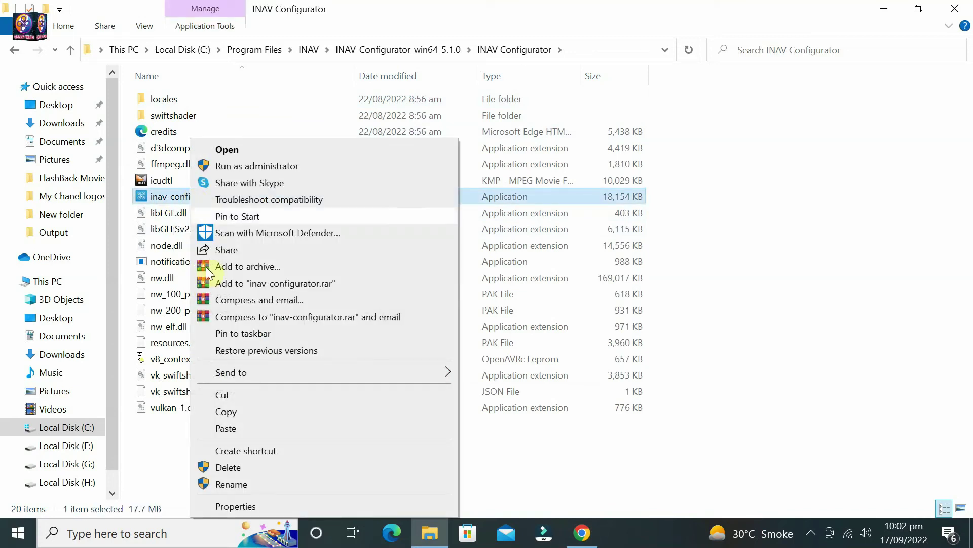
click(246, 450)
click(532, 270)
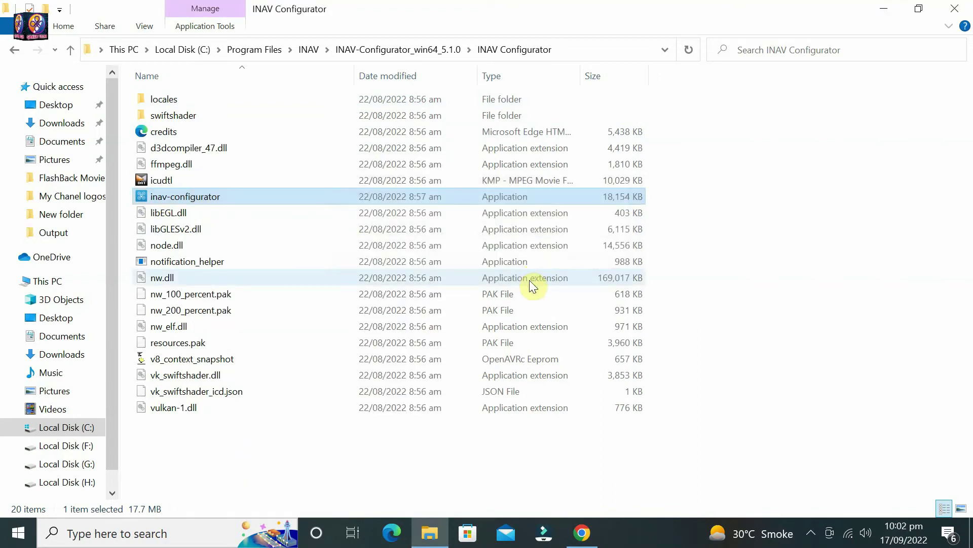
- Close the folder window and launch INAV Configurator from its desktop shortcut
click(956, 8)
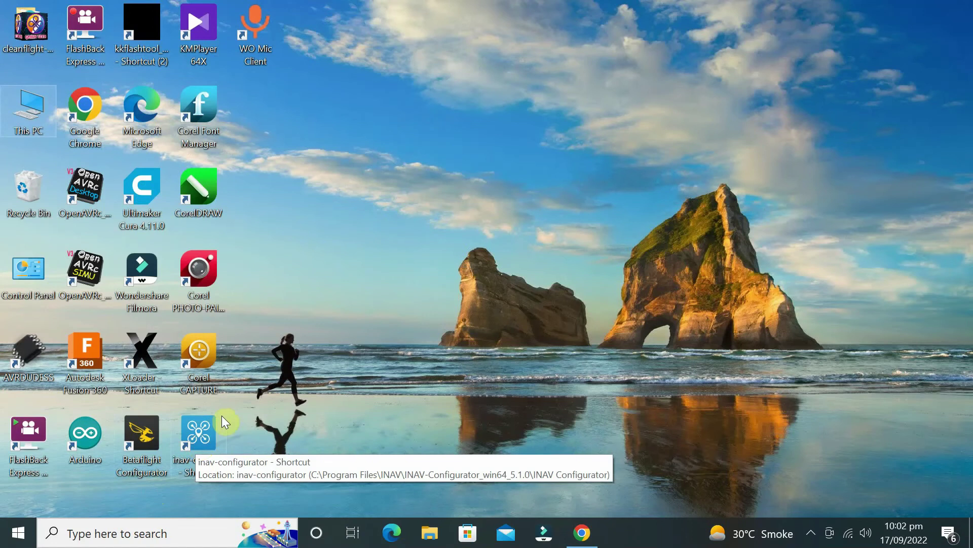
click(201, 434)
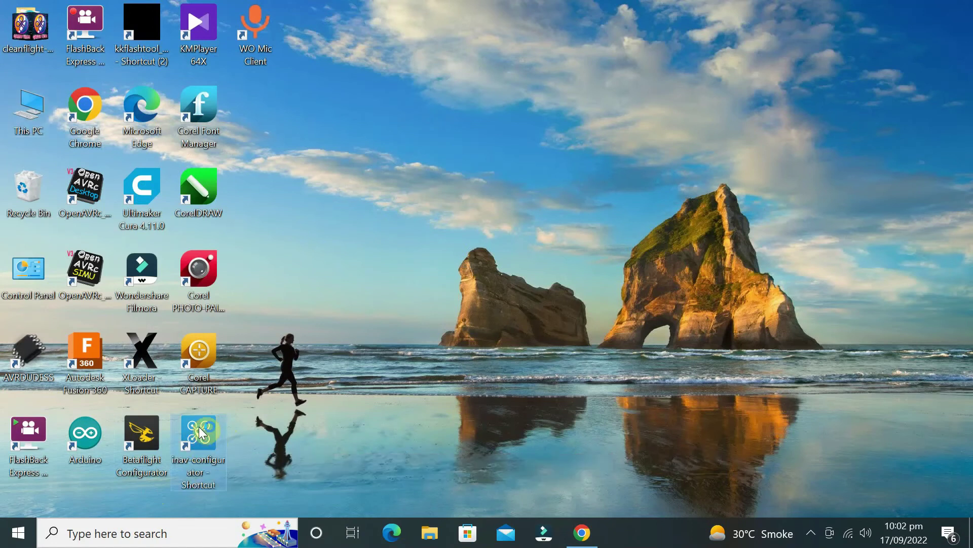
double_click(199, 427)
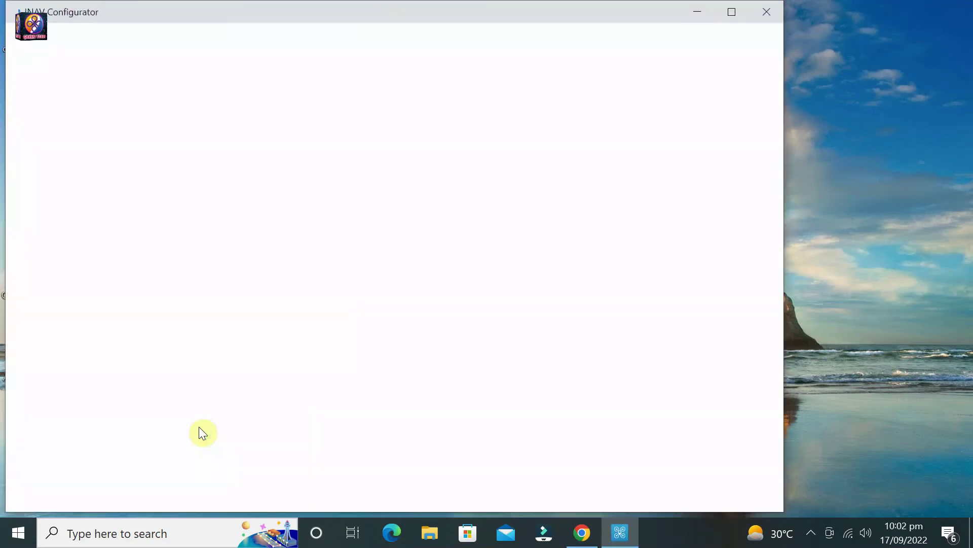